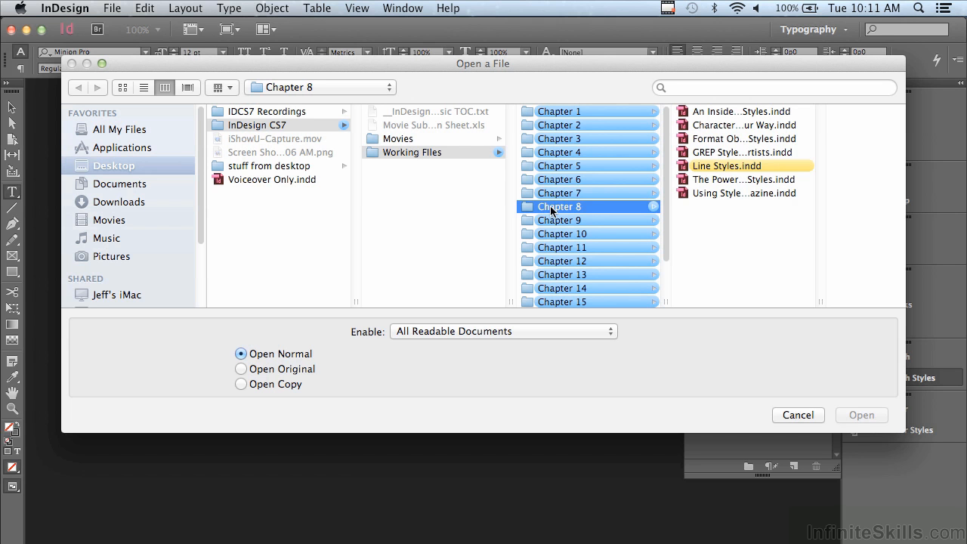
Step: Open the Line Styles.indd document from the Chapter 8 folder
{"action": "left_click", "coordinate": [708, 168]}
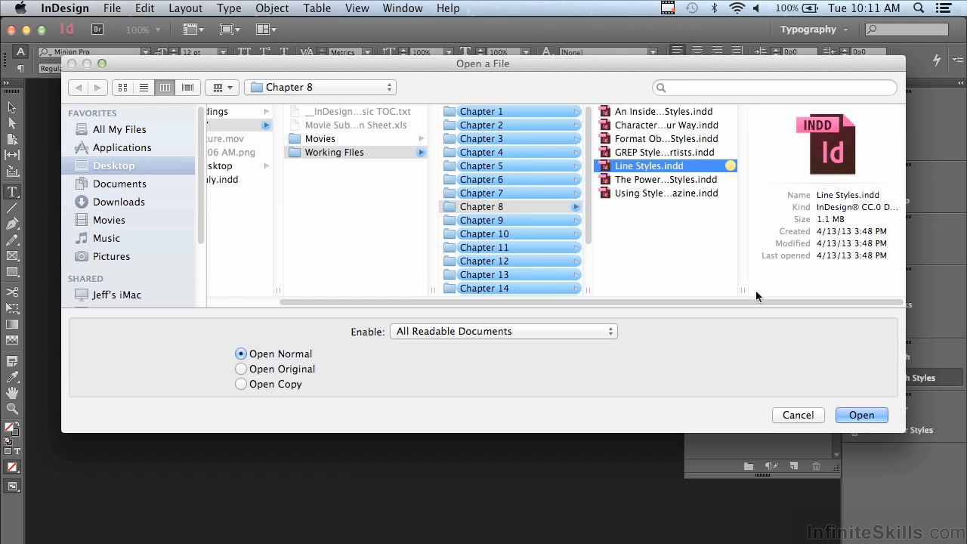
{"action": "left_click", "coordinate": [838, 412]}
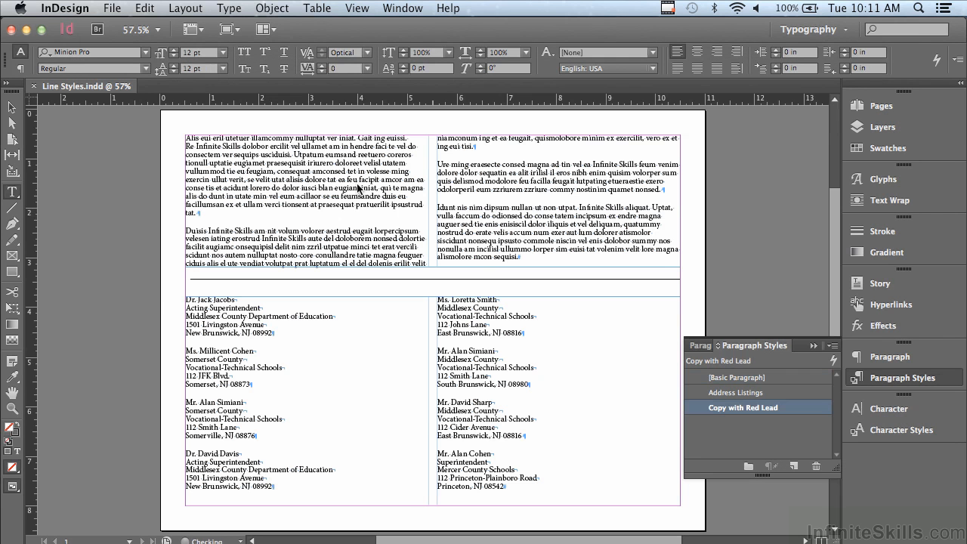
{"action": "left_click", "coordinate": [12, 408]}
{"action": "left_click_drag", "start_coordinate": [159, 115], "coordinate": [705, 260]}
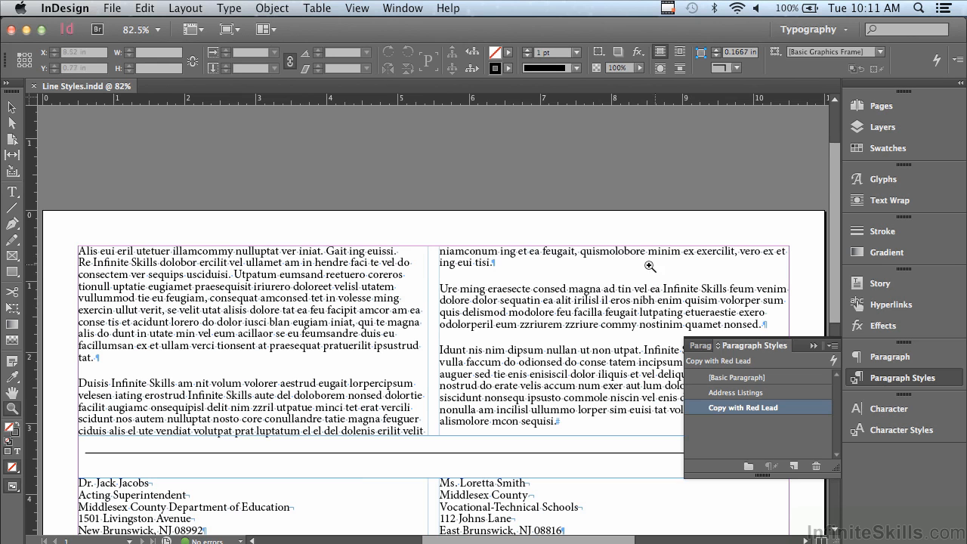
{"action": "left_click_drag", "start_coordinate": [837, 191], "coordinate": [835, 233]}
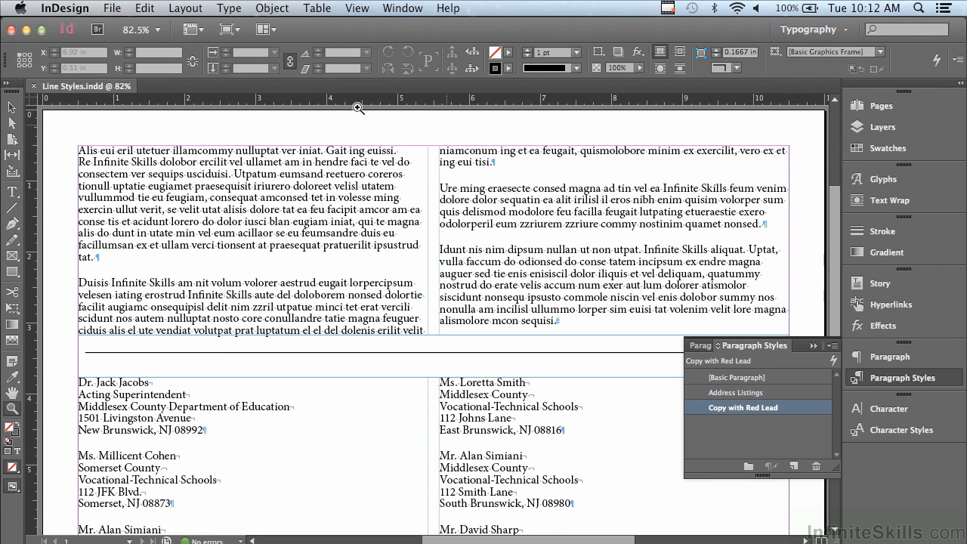
{"action": "left_click", "coordinate": [11, 107]}
{"action": "left_click", "coordinate": [11, 106]}
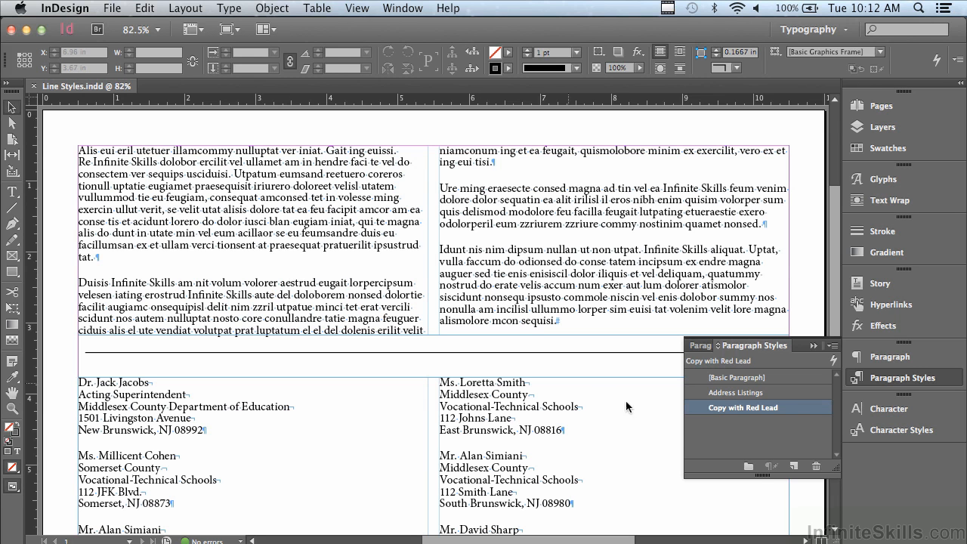
Step: Add a nested line style to the Copy with Red Lead paragraph style, applying RED BOLD CAPS for 1 line
{"action": "double_click", "coordinate": [701, 408]}
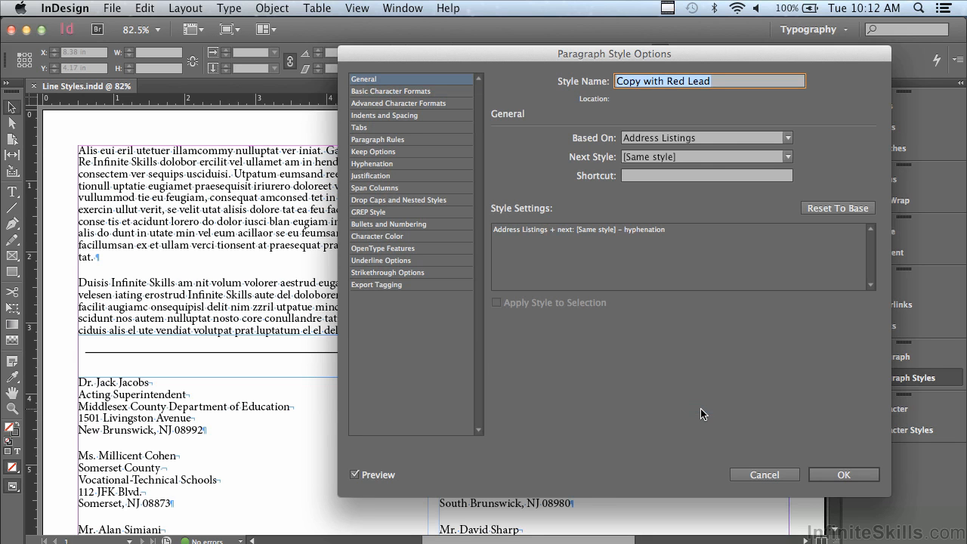
{"action": "left_click_drag", "start_coordinate": [438, 64], "coordinate": [540, 80]}
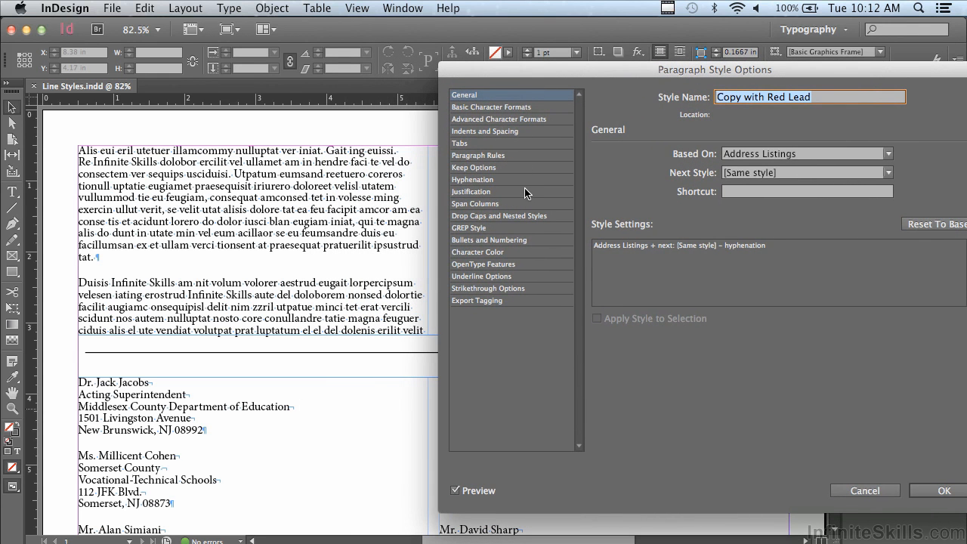
{"action": "left_click", "coordinate": [468, 219]}
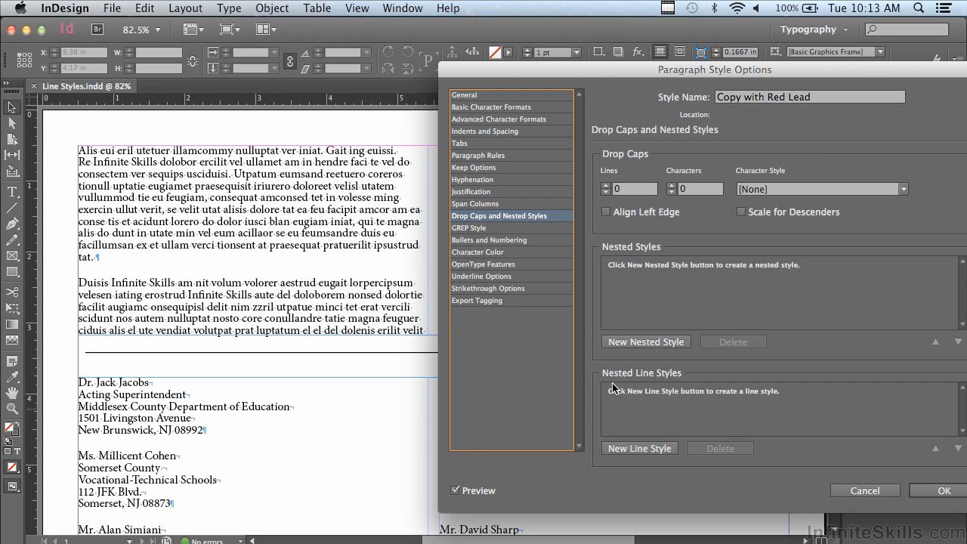
{"action": "left_click", "coordinate": [650, 450]}
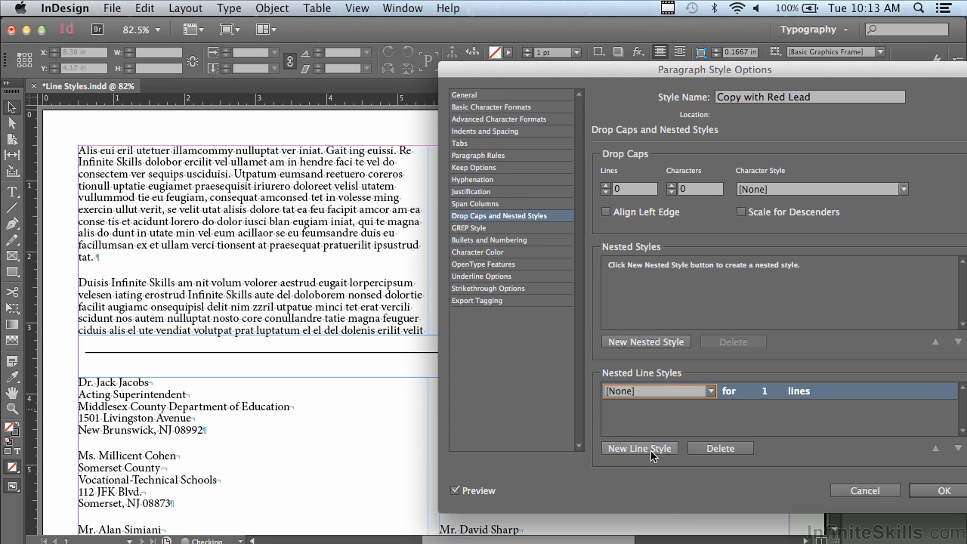
{"action": "left_click", "coordinate": [711, 391]}
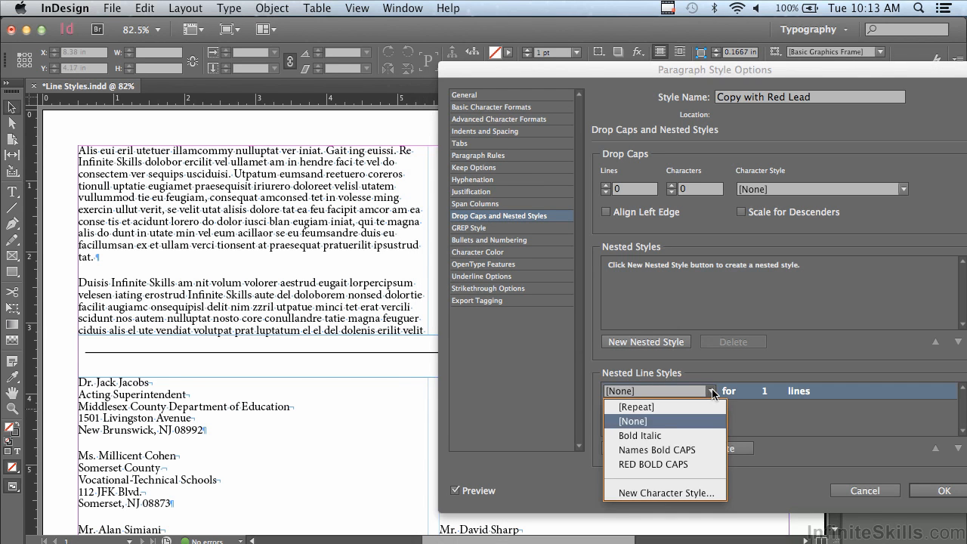
{"action": "left_click", "coordinate": [690, 464]}
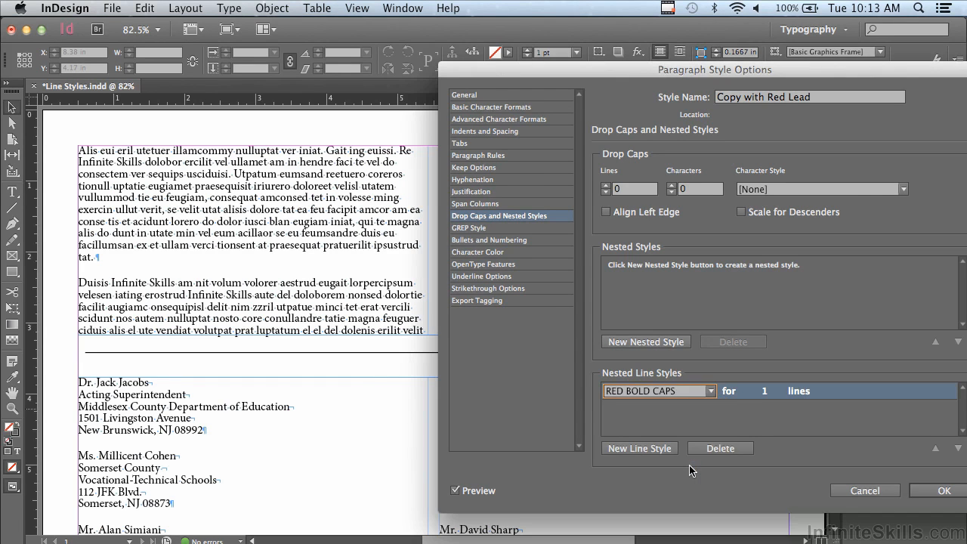
{"action": "left_click", "coordinate": [711, 423]}
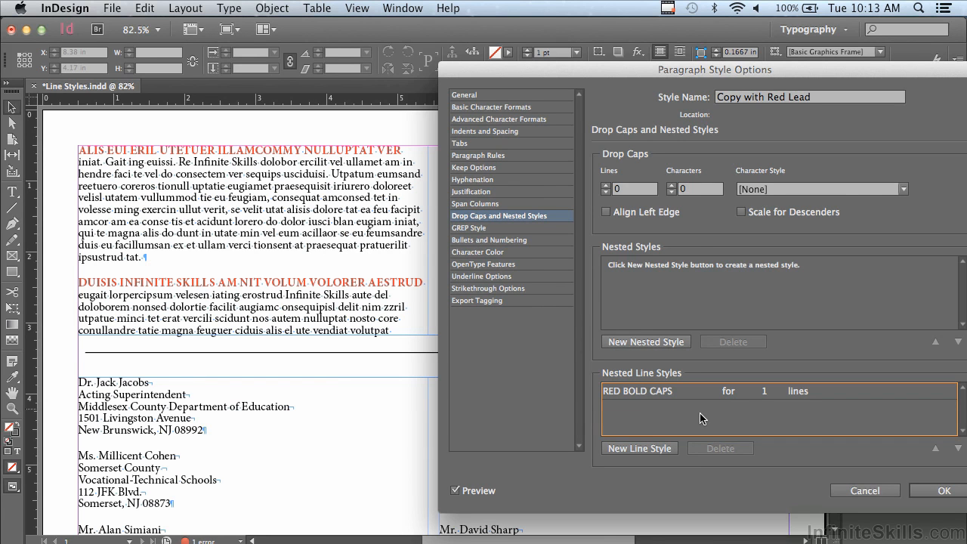
Step: Set the RED BOLD CAPS nested line style to 2 lines and check the effect on the paragraphs
{"action": "left_click", "coordinate": [768, 392]}
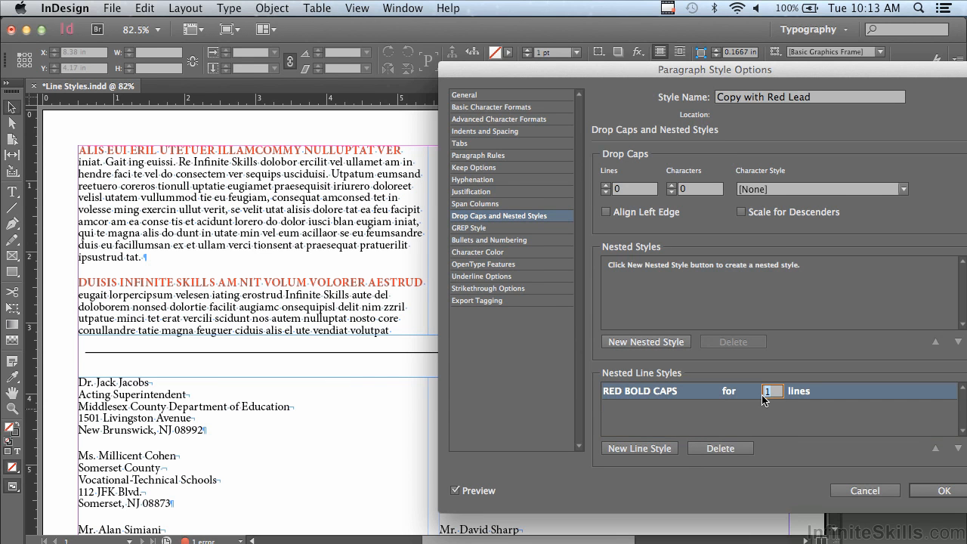
{"action": "type", "text": "2"}
{"action": "left_click", "coordinate": [754, 412]}
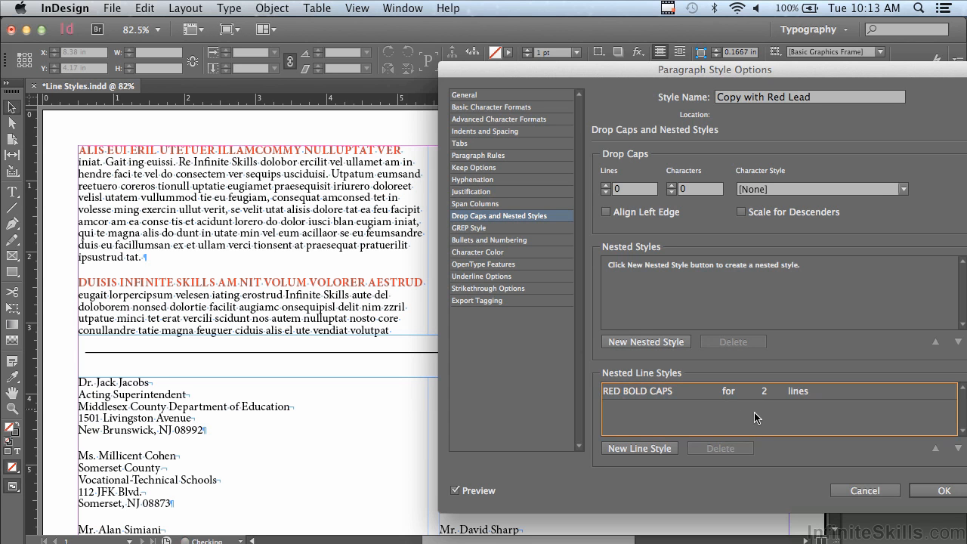
{"action": "left_click_drag", "start_coordinate": [544, 66], "coordinate": [482, 368]}
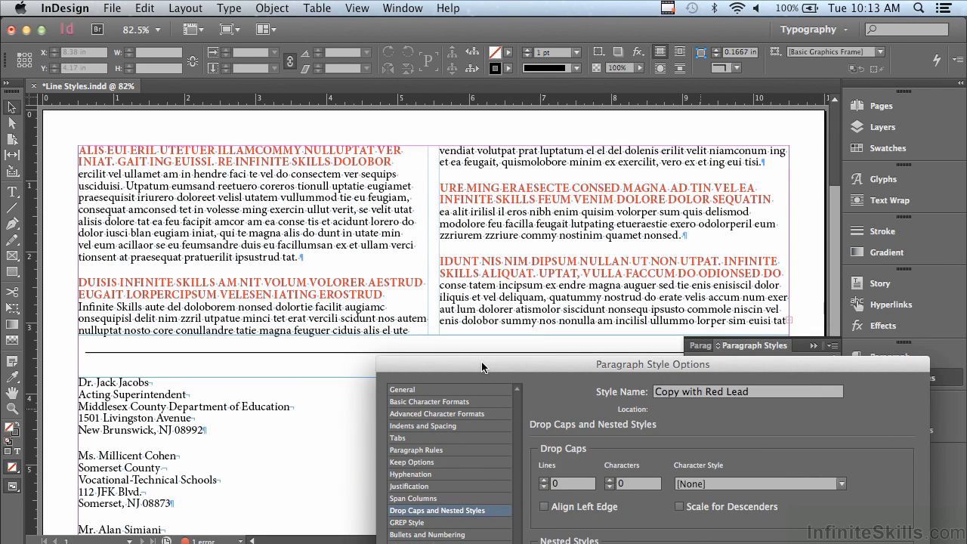
{"action": "left_click_drag", "start_coordinate": [482, 368], "coordinate": [508, 67]}
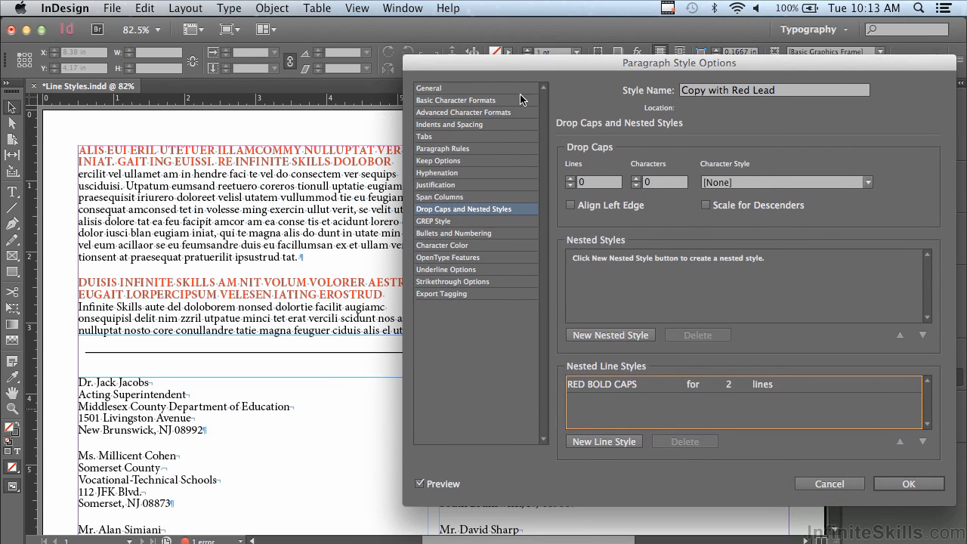
Step: Set the RED BOLD CAPS nested line style to 1 line and apply the paragraph style changes
{"action": "left_click", "coordinate": [732, 384]}
{"action": "type", "text": "1"}
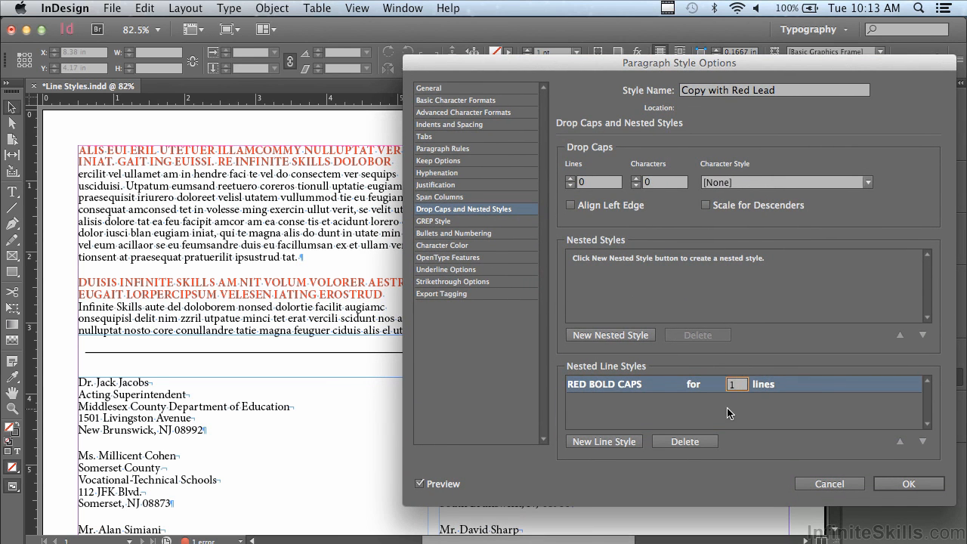
{"action": "left_click", "coordinate": [727, 408]}
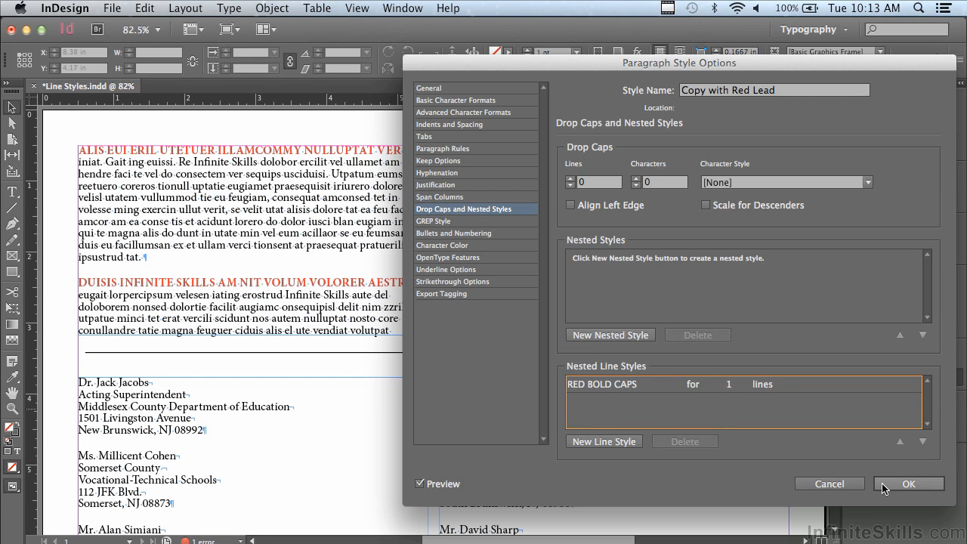
{"action": "left_click", "coordinate": [881, 483]}
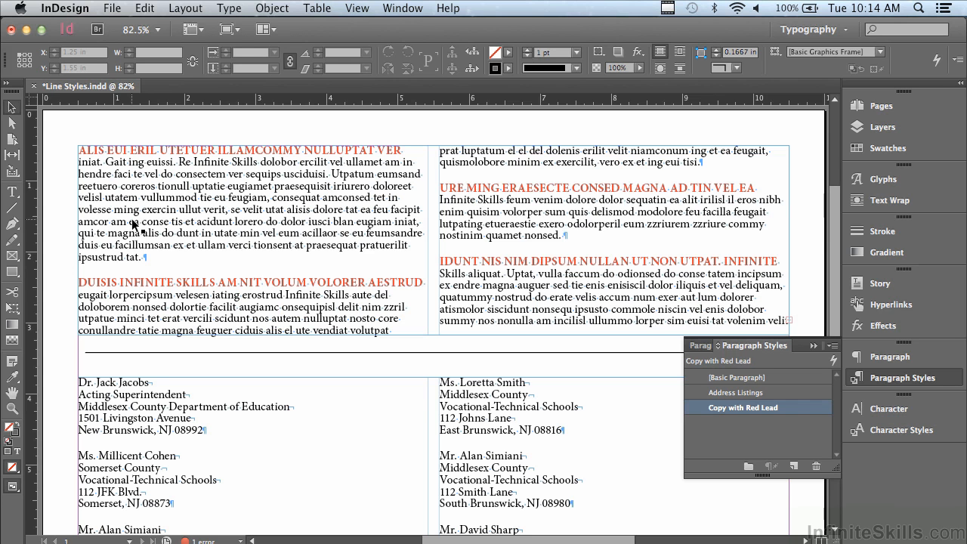
Step: Delete "illamcommy nulluptat ver" from the first paragraph's opening line and insert "Add some text" before "Re Infinite Skills"
{"action": "left_click", "coordinate": [247, 149]}
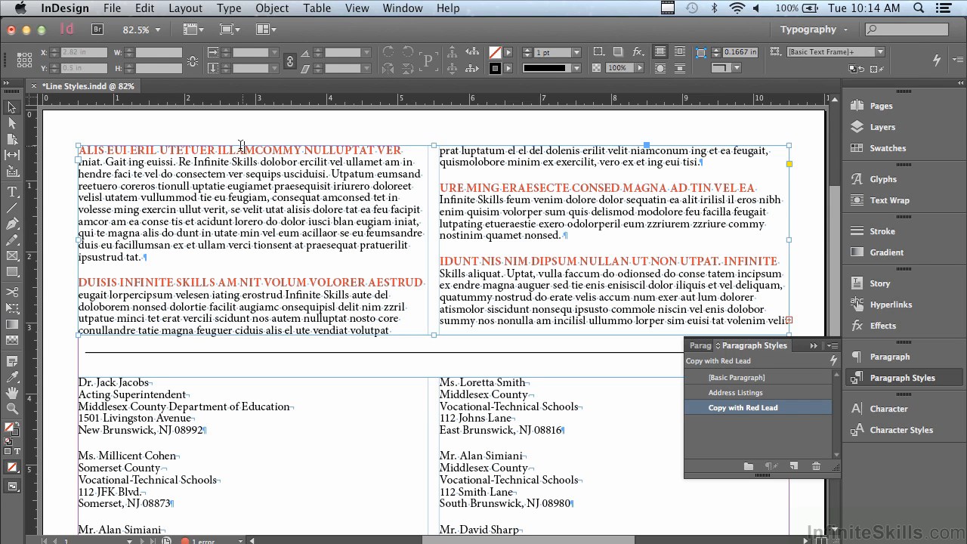
{"action": "double_click", "coordinate": [242, 145]}
{"action": "left_click_drag", "start_coordinate": [218, 148], "coordinate": [399, 145]}
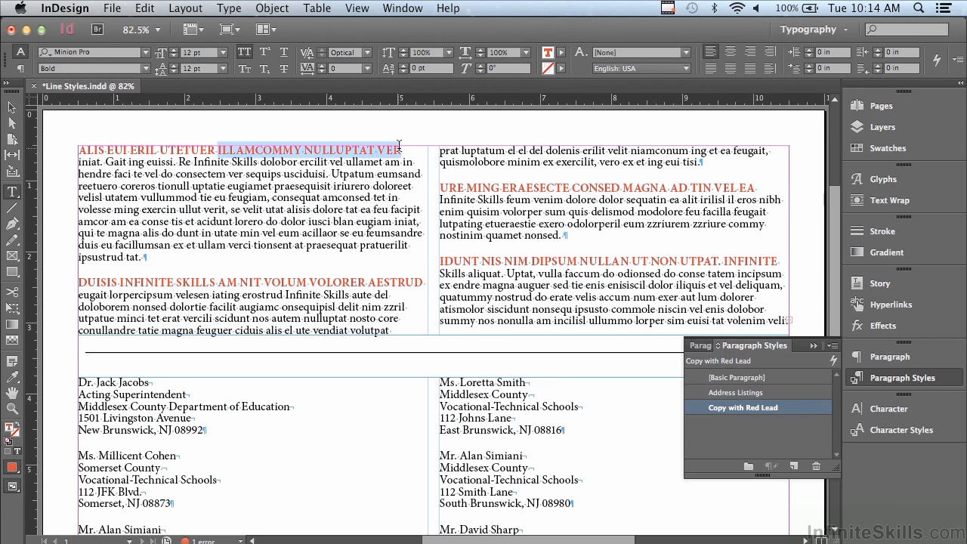
{"action": "key", "text": "BackSpace"}
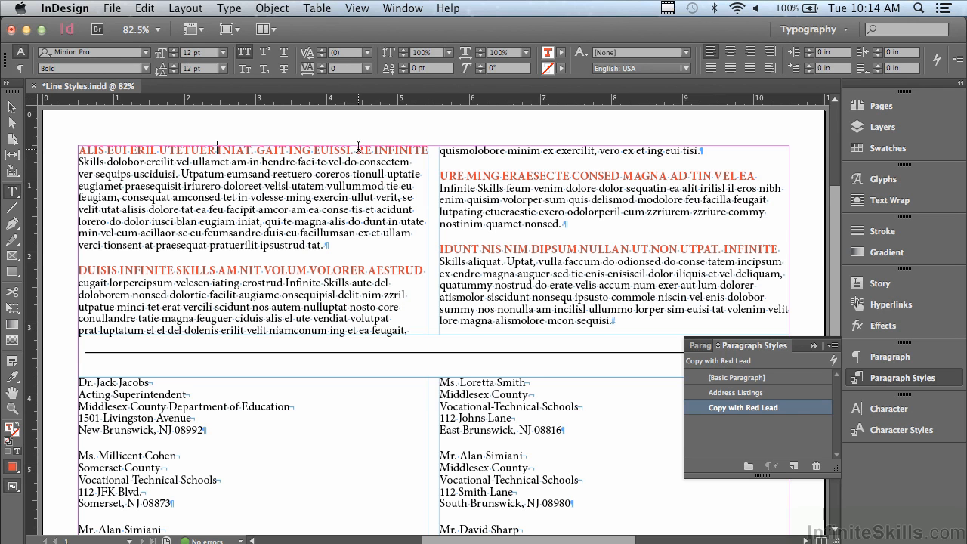
{"action": "type", "text": "dd some text"}
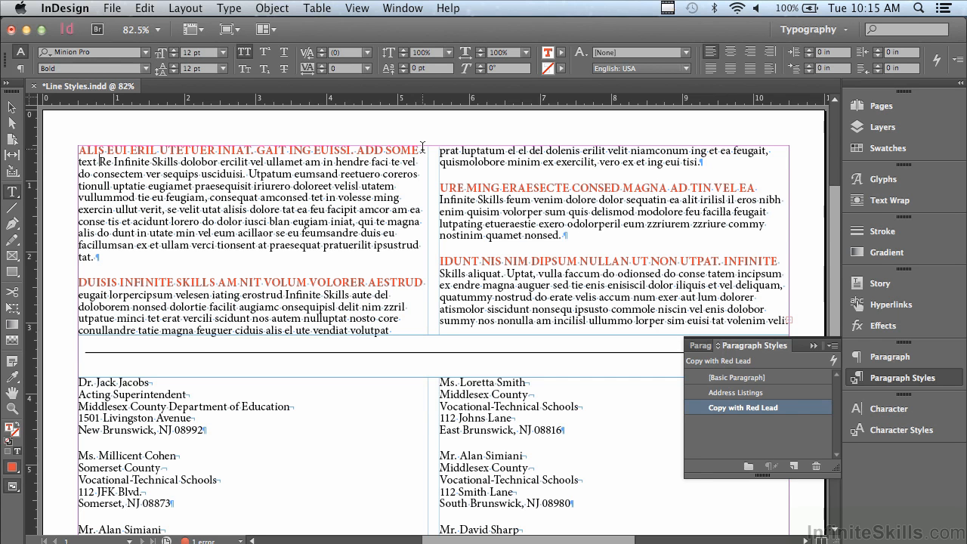
Step: Preview the upper text frame with 3 columns without keeping the change
{"action": "left_click", "coordinate": [272, 8]}
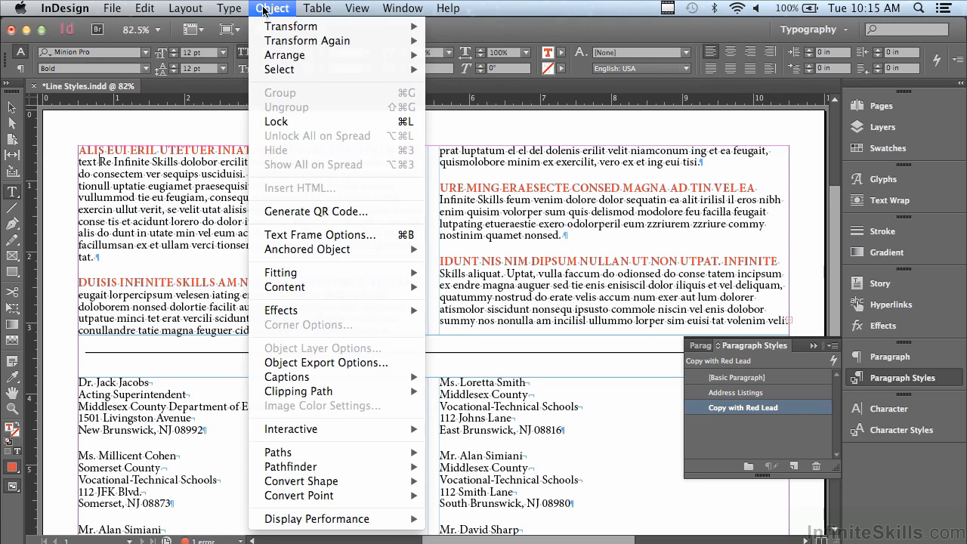
{"action": "left_click", "coordinate": [289, 235]}
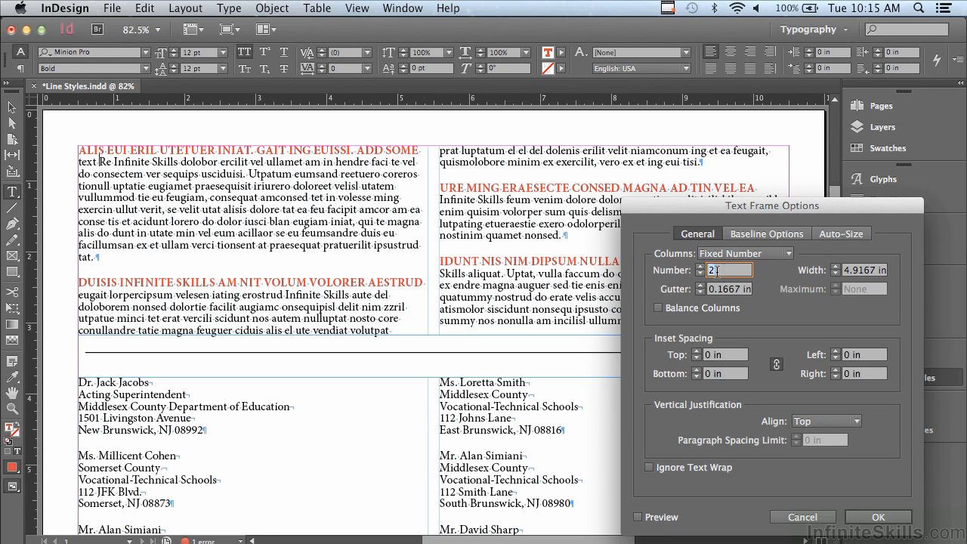
{"action": "left_click", "coordinate": [700, 266]}
{"action": "left_click", "coordinate": [637, 518]}
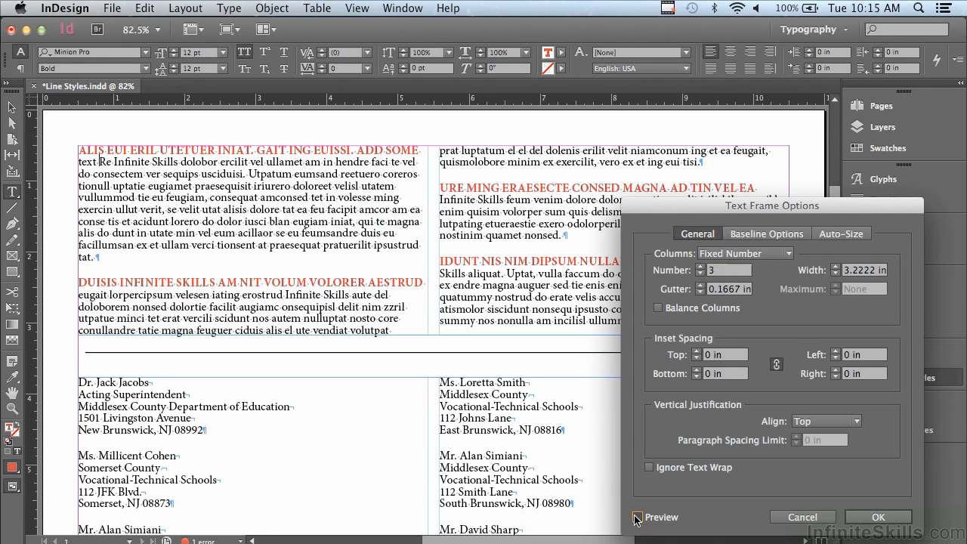
{"action": "left_click_drag", "start_coordinate": [657, 213], "coordinate": [740, 237]}
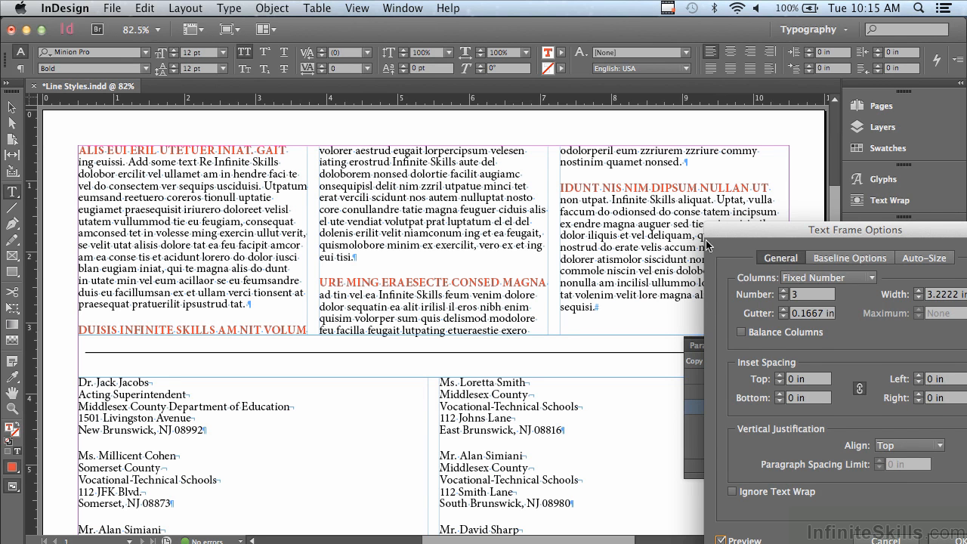
{"action": "left_click_drag", "start_coordinate": [730, 236], "coordinate": [517, 185]}
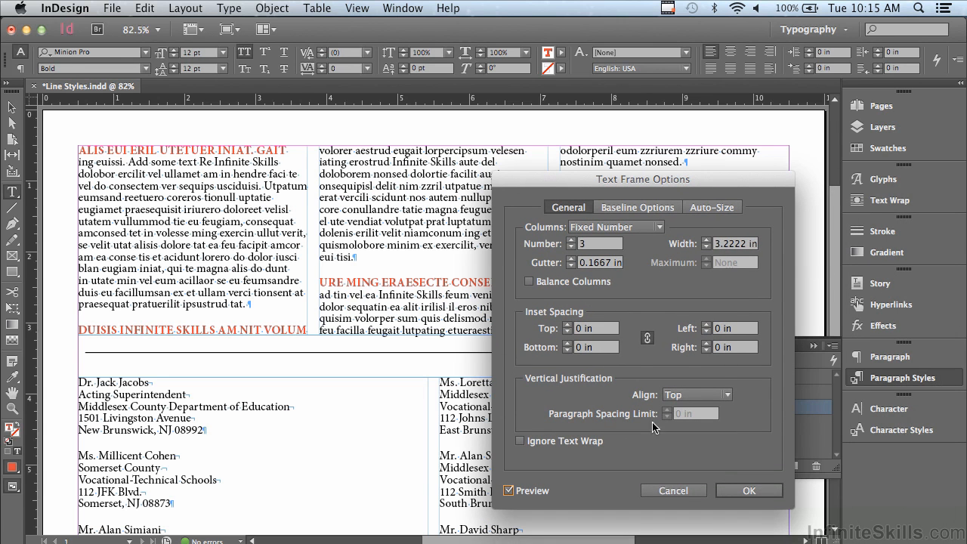
{"action": "left_click", "coordinate": [660, 492]}
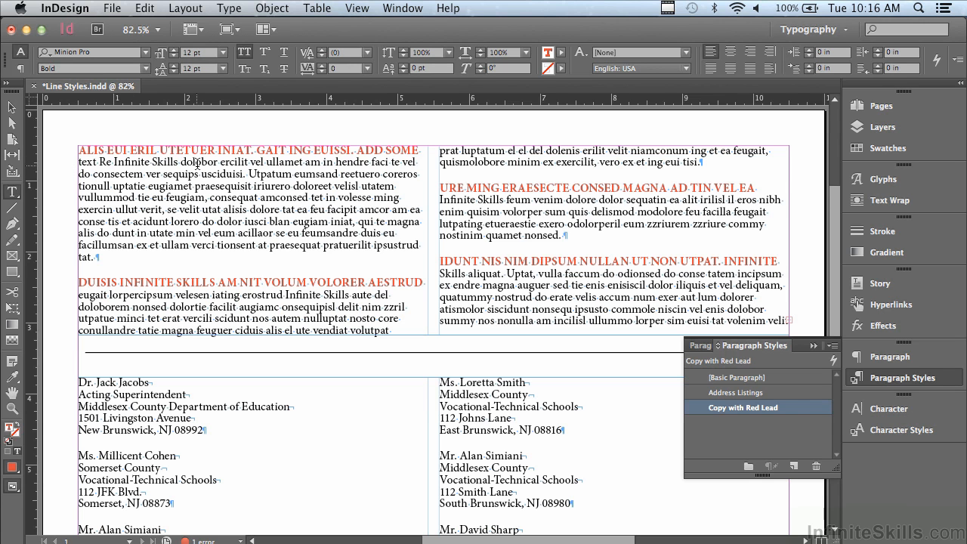
Step: Place the cursor in the first address listing and open the Drop Caps and Nested Styles settings of the Address Listings paragraph style
{"action": "left_click", "coordinate": [899, 430]}
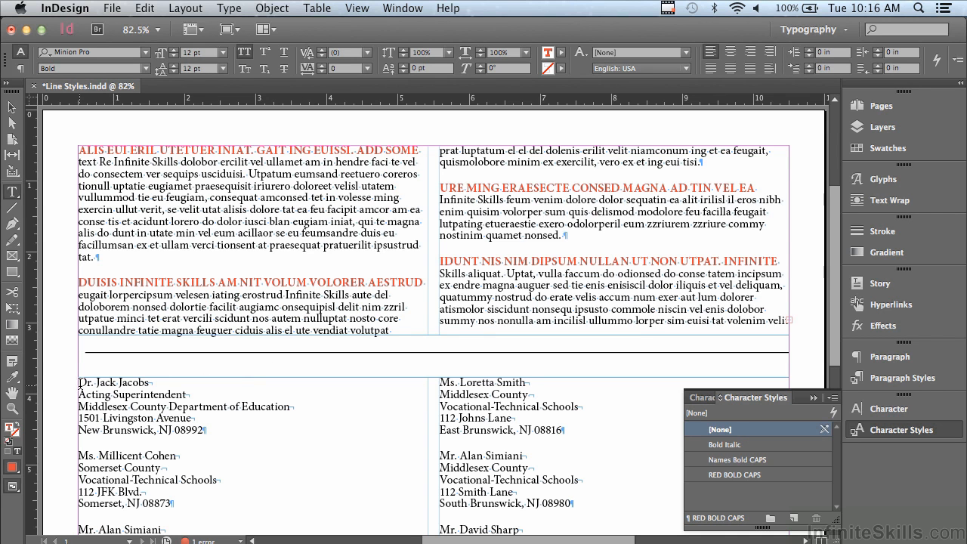
{"action": "left_click", "coordinate": [79, 383]}
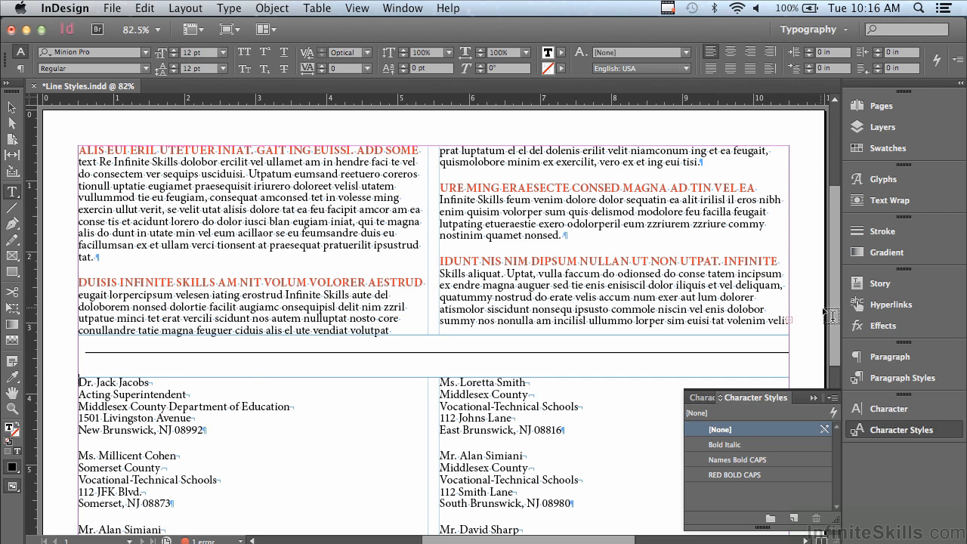
{"action": "left_click_drag", "start_coordinate": [832, 305], "coordinate": [826, 407]}
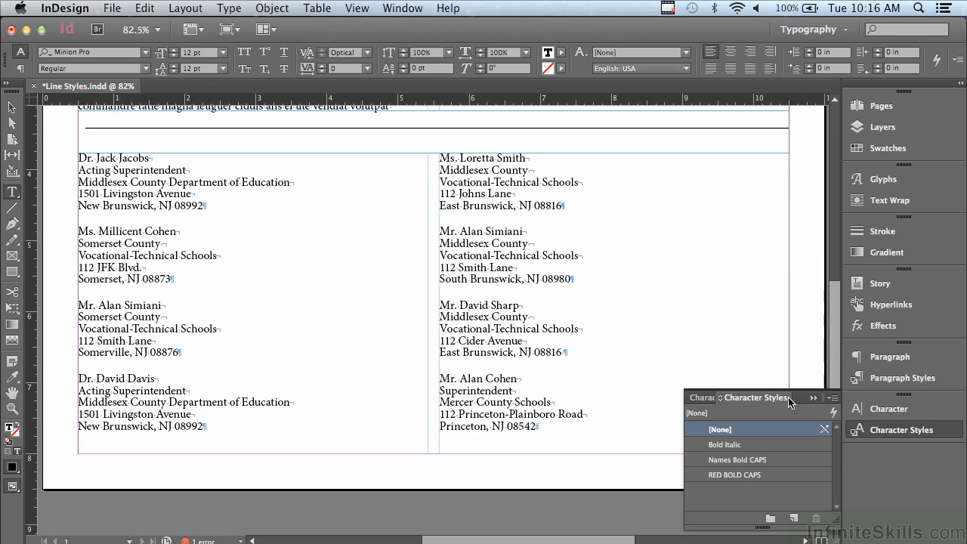
{"action": "left_click", "coordinate": [904, 381]}
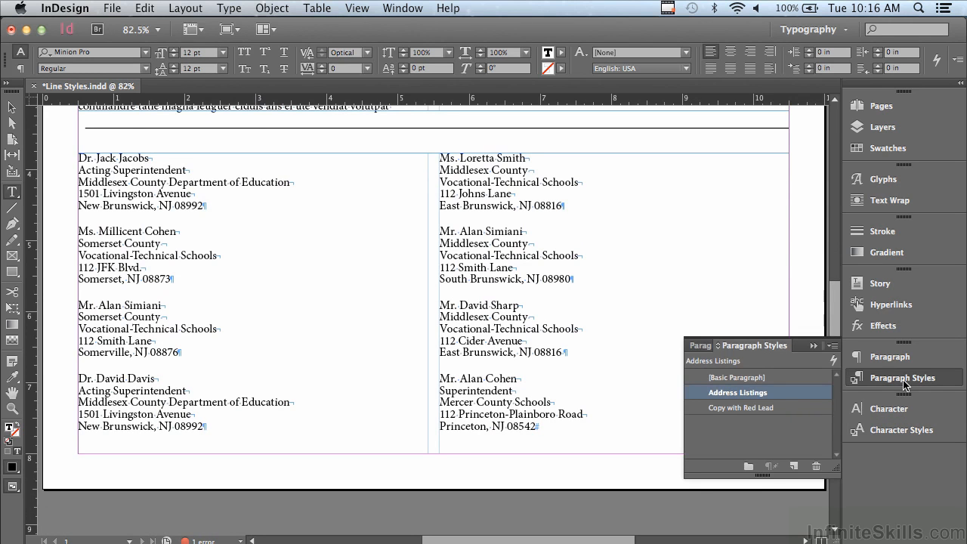
{"action": "double_click", "coordinate": [791, 392]}
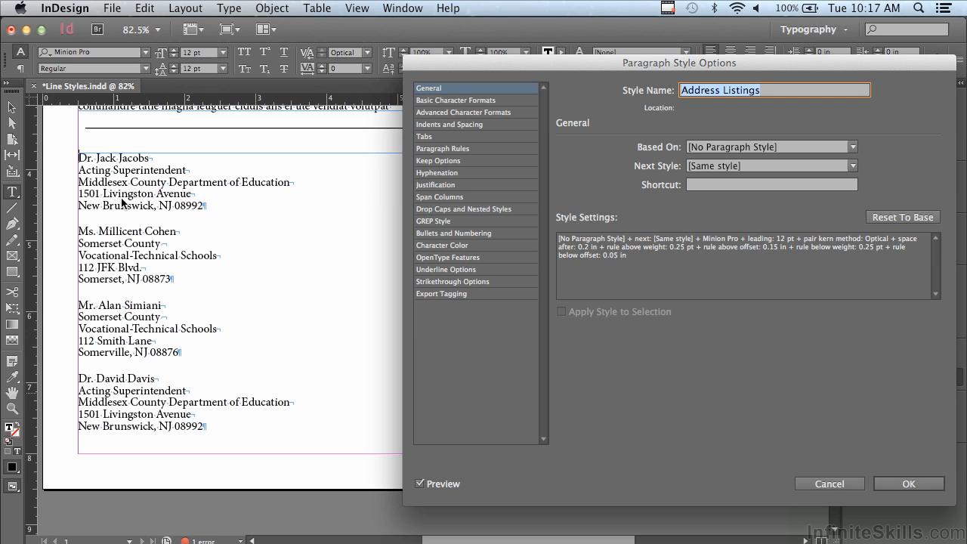
{"action": "left_click", "coordinate": [428, 211]}
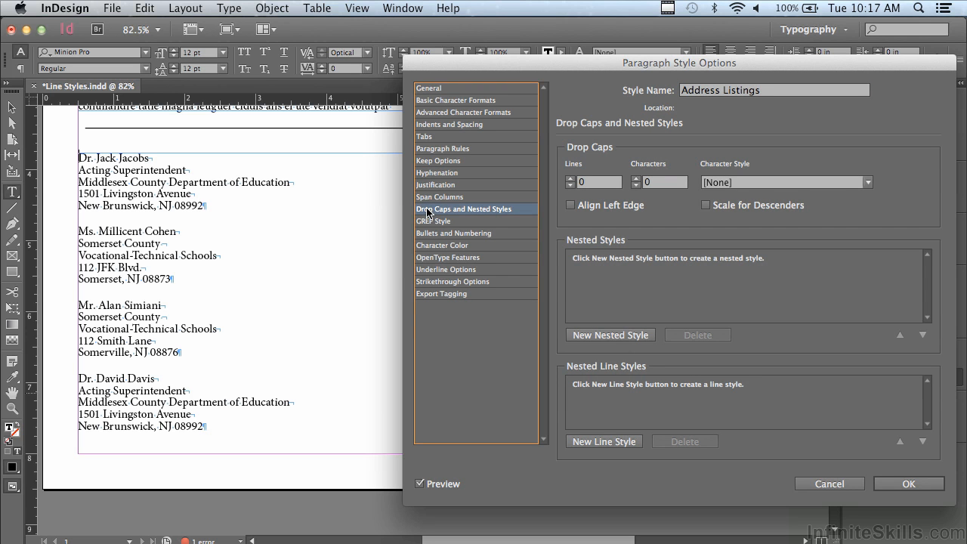
Step: Add a nested line style to Address Listings that applies the Names Bold CAPS character style for 1 line
{"action": "left_click", "coordinate": [605, 442]}
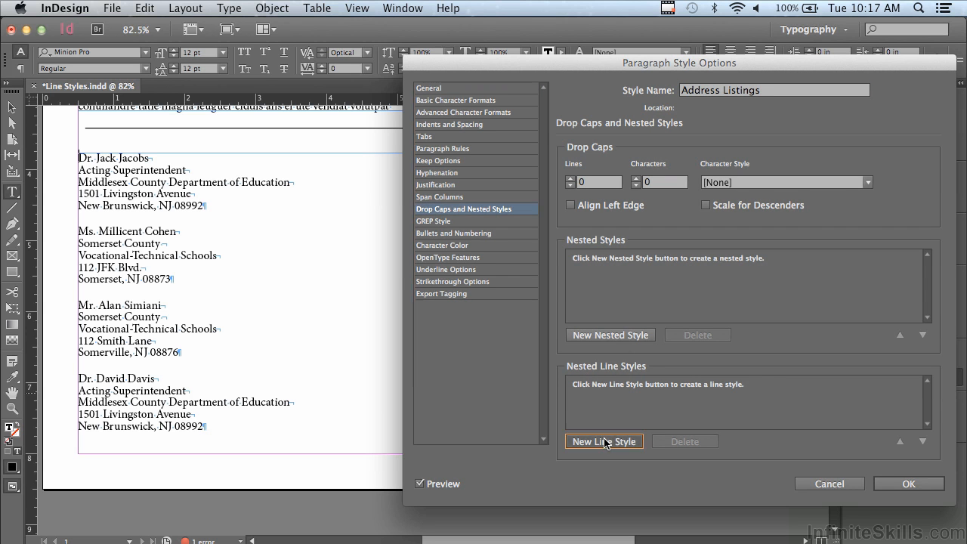
{"action": "left_click", "coordinate": [676, 384]}
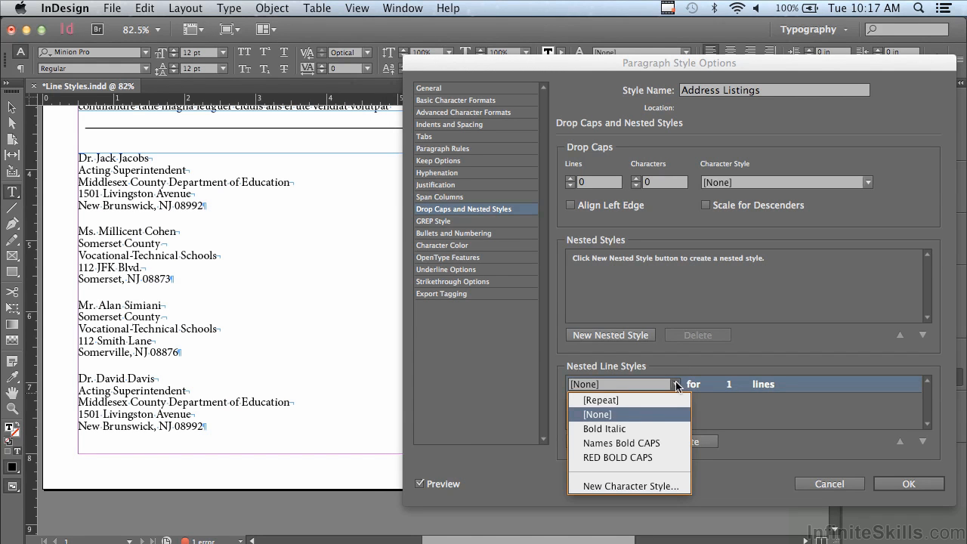
{"action": "left_click", "coordinate": [655, 444]}
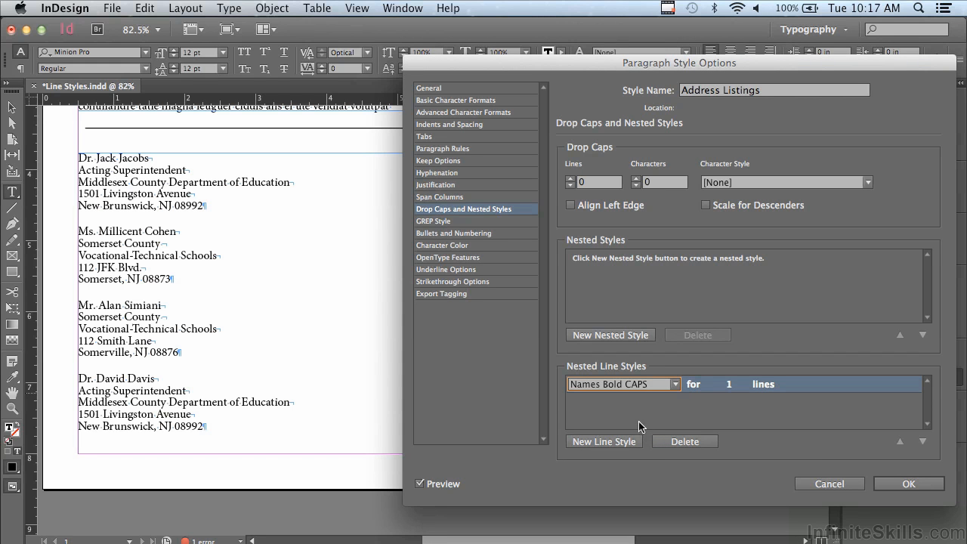
{"action": "left_click", "coordinate": [637, 417]}
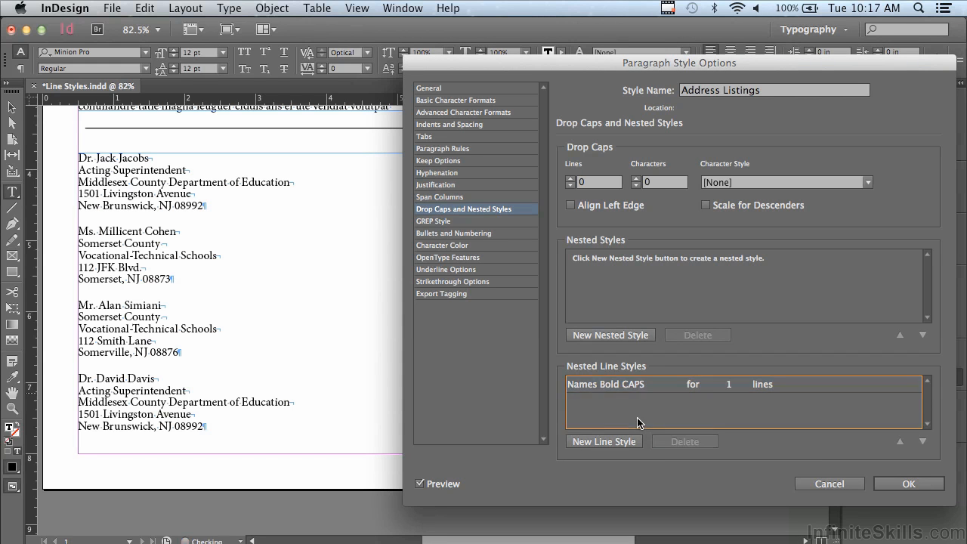
Step: Add a second nested line style below Names Bold CAPS that applies the Bold Italic character style for 2 lines
{"action": "left_click", "coordinate": [607, 444]}
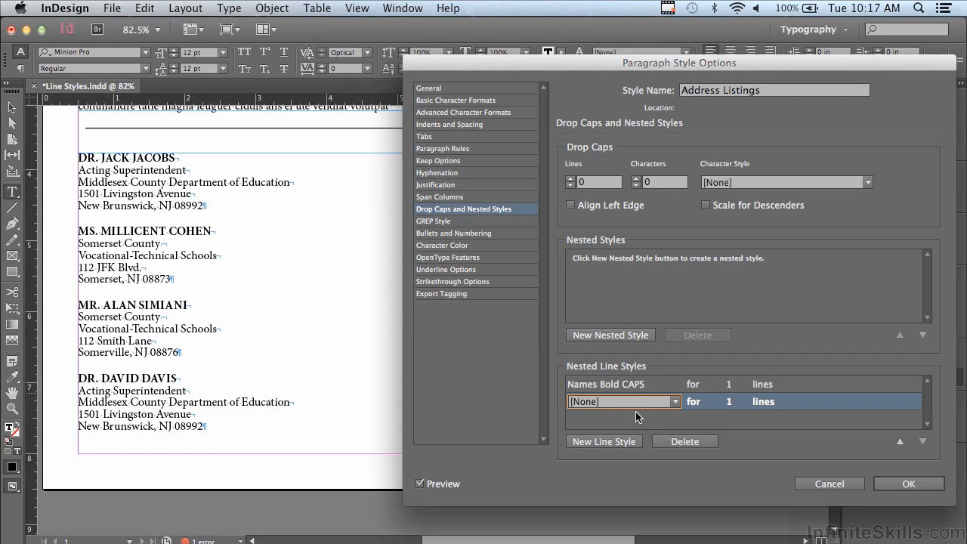
{"action": "left_click", "coordinate": [675, 402]}
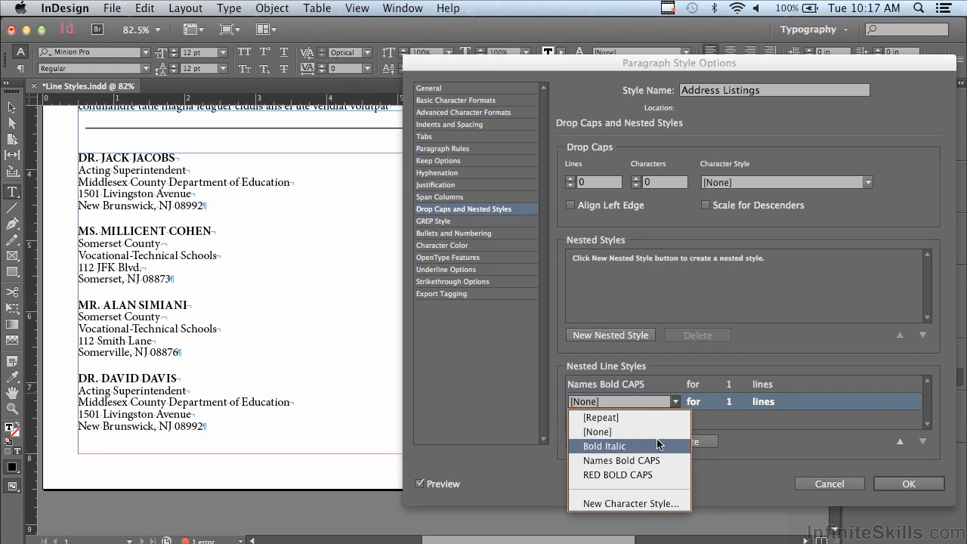
{"action": "left_click", "coordinate": [656, 446]}
{"action": "left_click", "coordinate": [645, 425]}
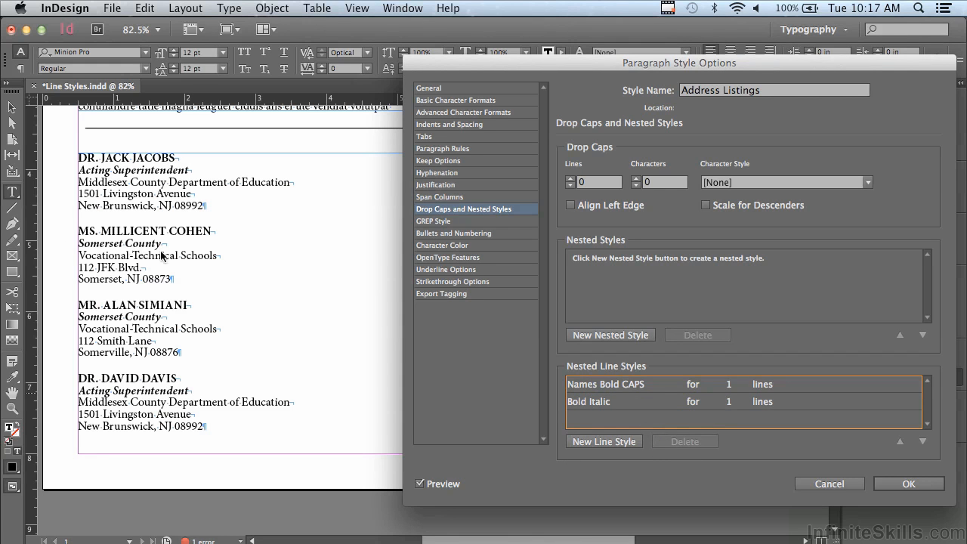
{"action": "left_click", "coordinate": [729, 401]}
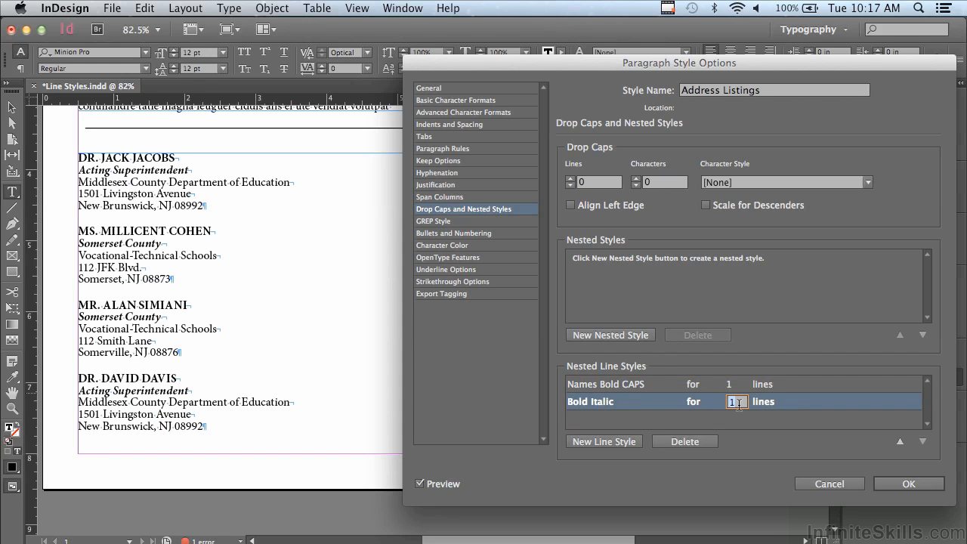
{"action": "type", "text": "2"}
{"action": "left_click", "coordinate": [733, 424]}
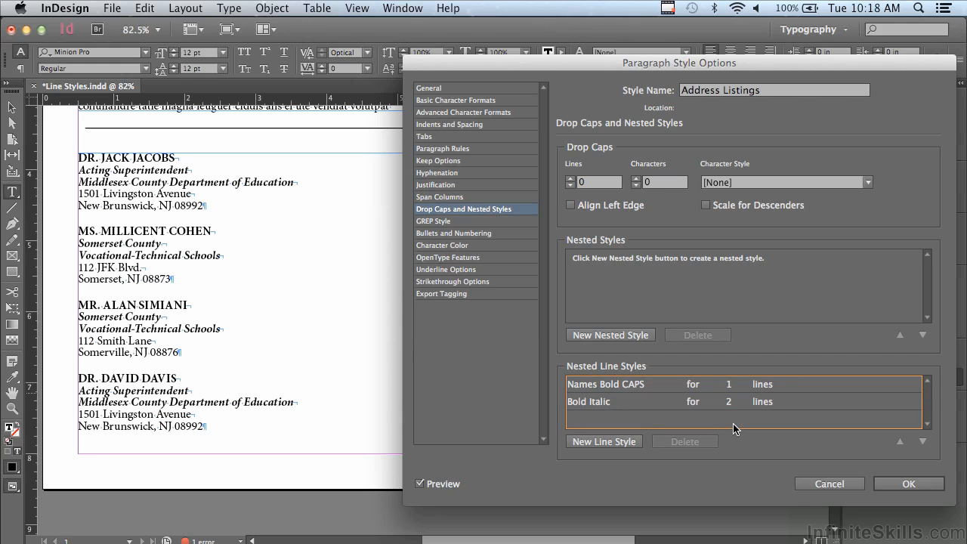